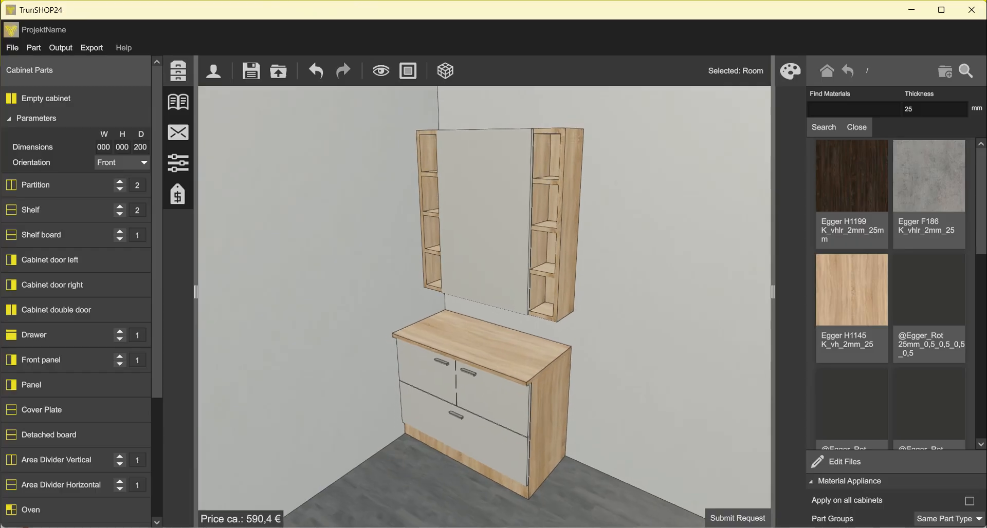
Start a new project in place of the sample furniture project.
{"action": "middle_click_drag", "start_coordinate": [377, 309], "coordinate": [406, 310]}
{"action": "middle_click_drag", "start_coordinate": [489, 298], "coordinate": [518, 278]}
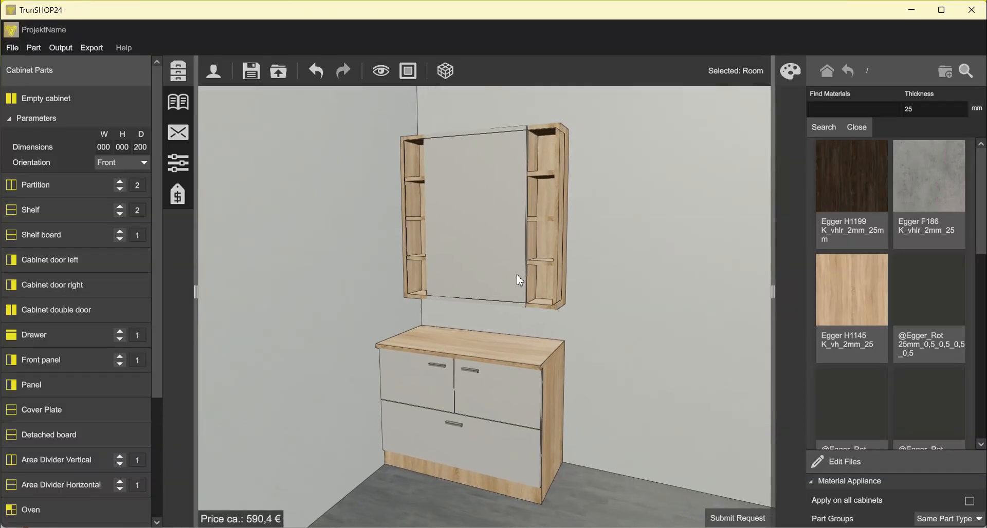
{"action": "left_click", "coordinate": [14, 51]}
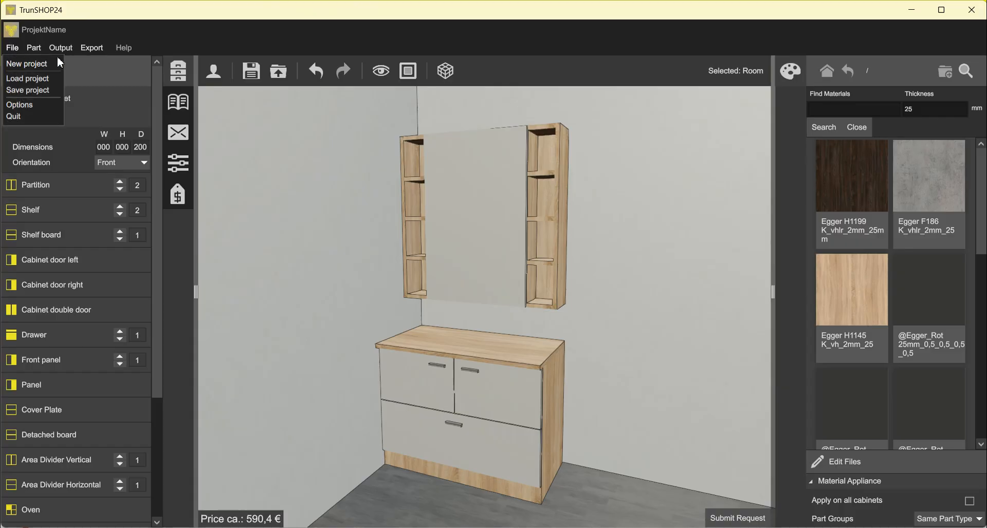
{"action": "left_click", "coordinate": [26, 65]}
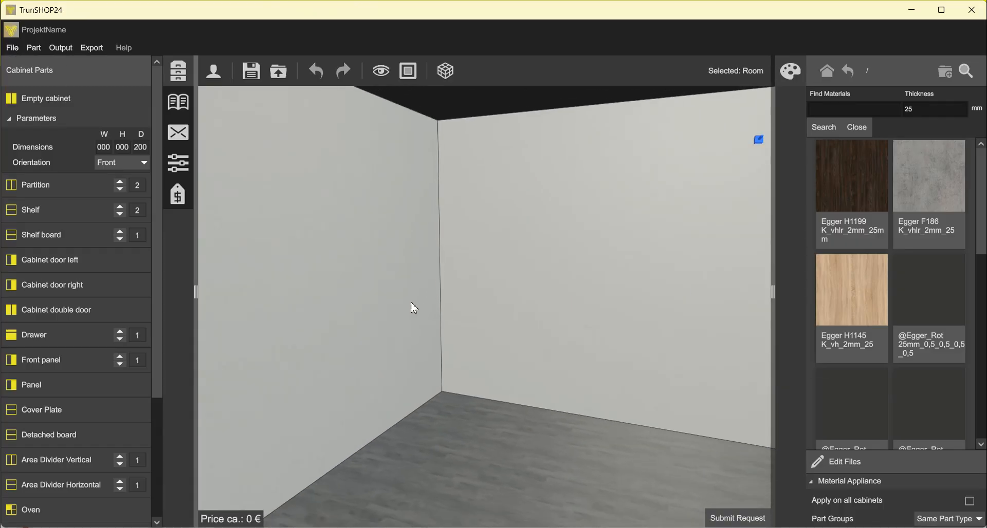
Examine the empty room from several distances, including its width, height and depth dimensions.
{"action": "scroll", "coordinate": [686, 307], "scroll_direction": "up", "scroll_amount": 4}
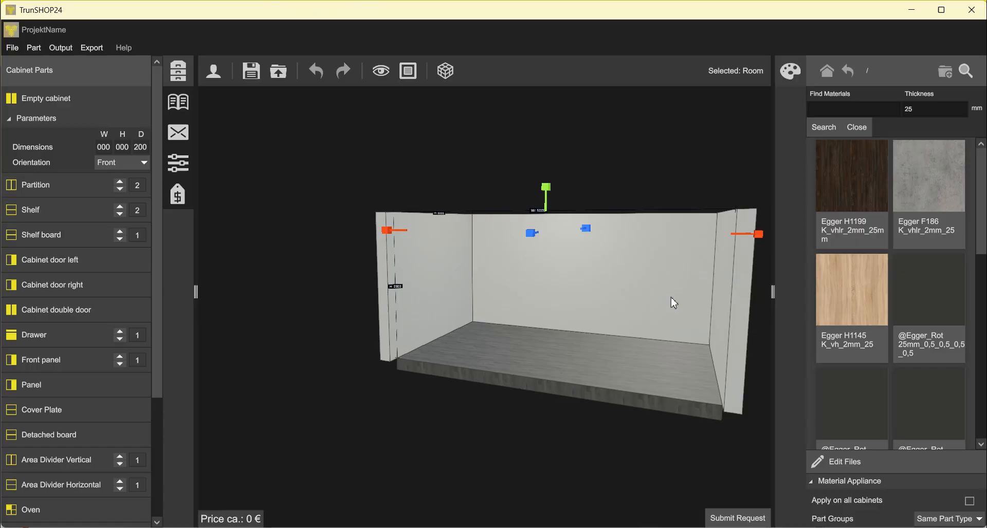
{"action": "mouse_move", "coordinate": [601, 293]}
{"action": "right_mouse_down"}
{"action": "mouse_move", "coordinate": [452, 293]}
{"action": "mouse_move", "coordinate": [608, 298]}
{"action": "right_mouse_up"}
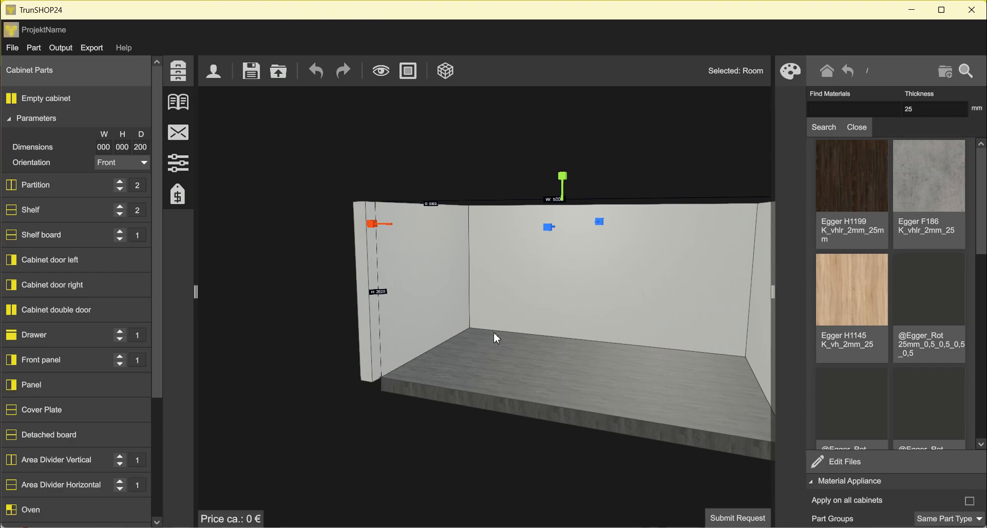
{"action": "scroll", "coordinate": [526, 333], "scroll_direction": "up", "scroll_amount": 8}
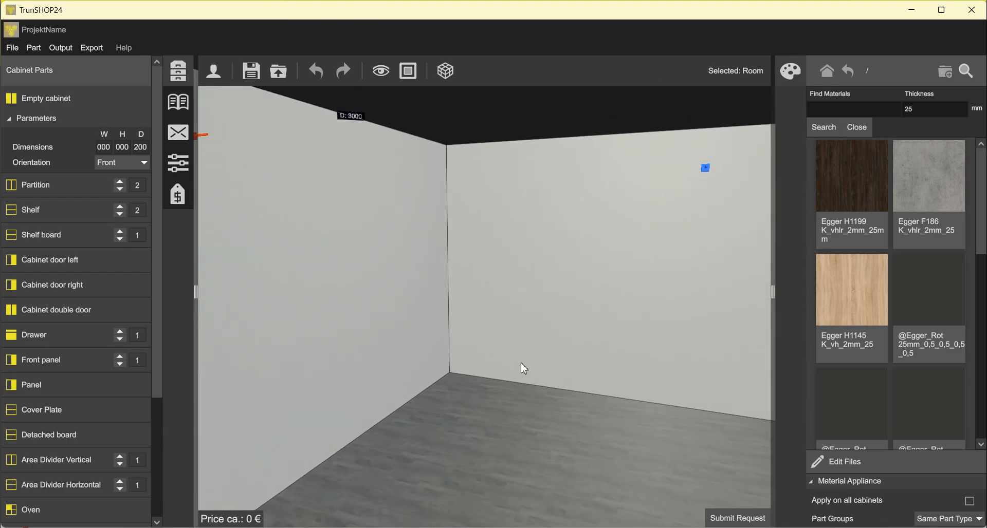
{"action": "scroll", "coordinate": [524, 369], "scroll_direction": "down", "scroll_amount": 8}
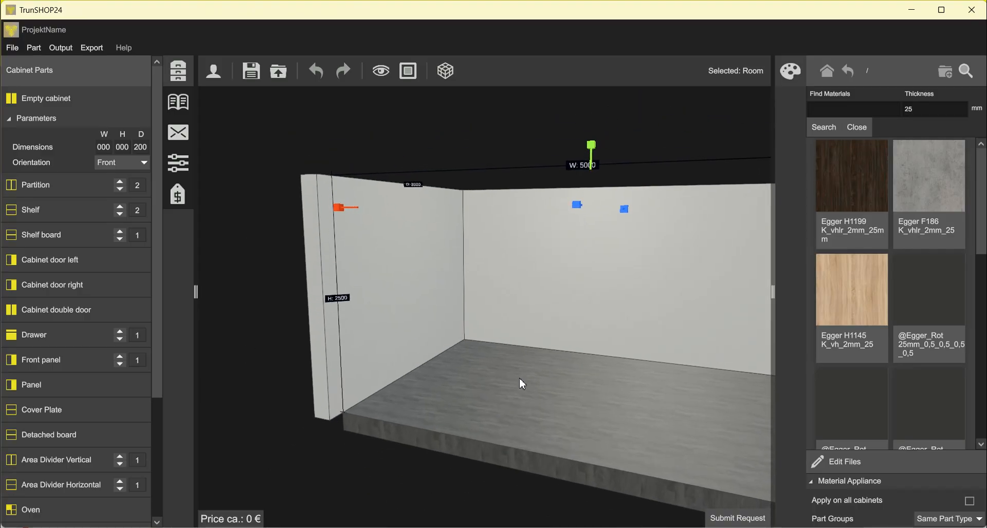
{"action": "scroll", "coordinate": [590, 313], "scroll_direction": "up", "scroll_amount": 2}
{"action": "scroll", "coordinate": [679, 139], "scroll_direction": "down", "scroll_amount": 3}
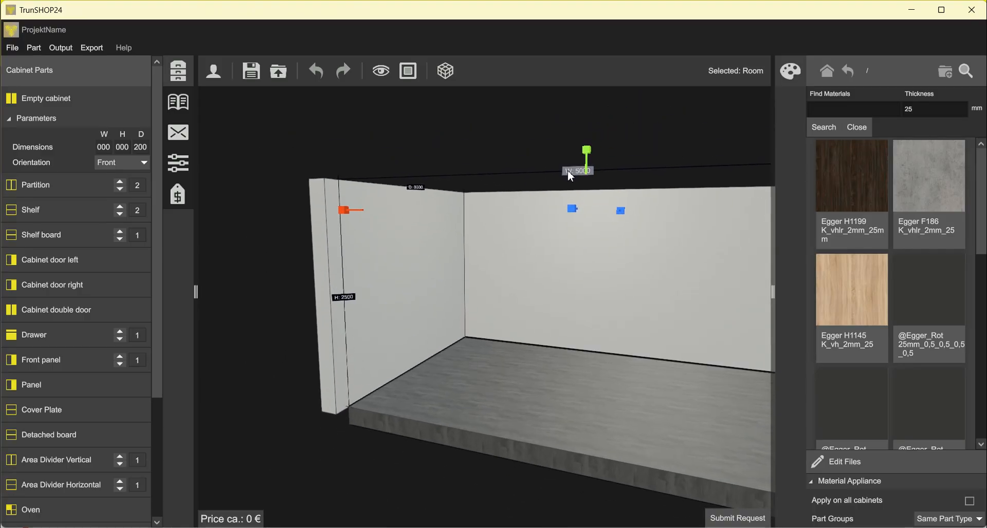
{"action": "middle_click_drag", "start_coordinate": [567, 205], "coordinate": [553, 257]}
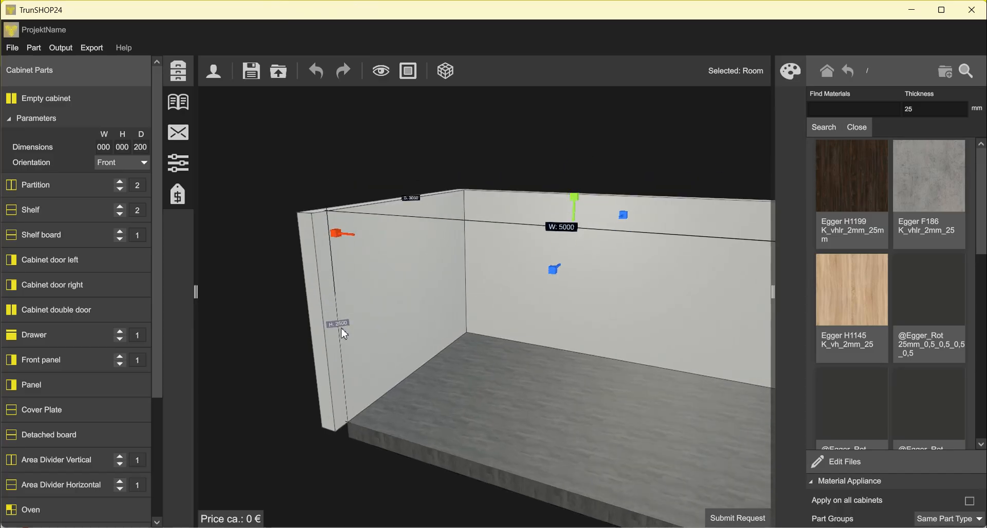
{"action": "scroll", "coordinate": [542, 275], "scroll_direction": "up", "scroll_amount": 6}
{"action": "middle_click_drag", "start_coordinate": [527, 335], "coordinate": [474, 333]}
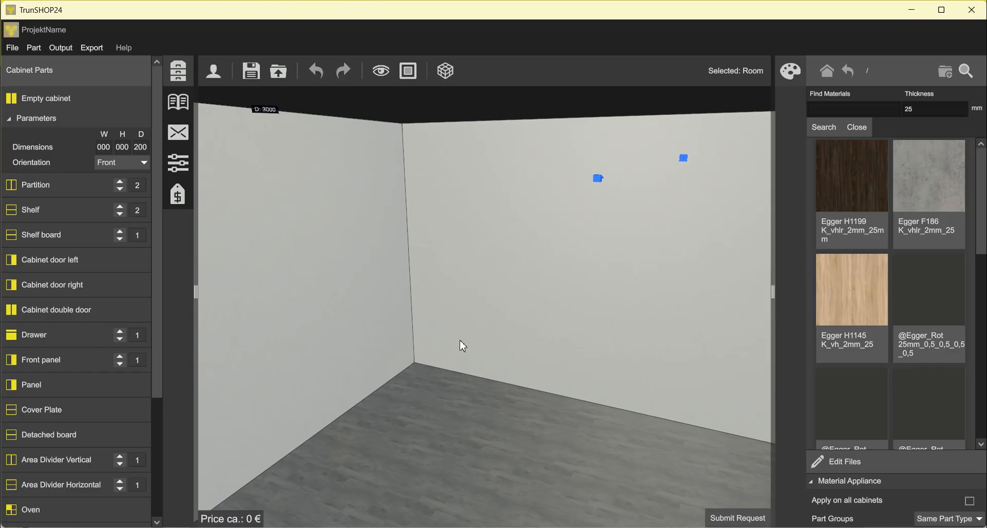
{"action": "scroll", "coordinate": [478, 345], "scroll_direction": "up", "scroll_amount": 1}
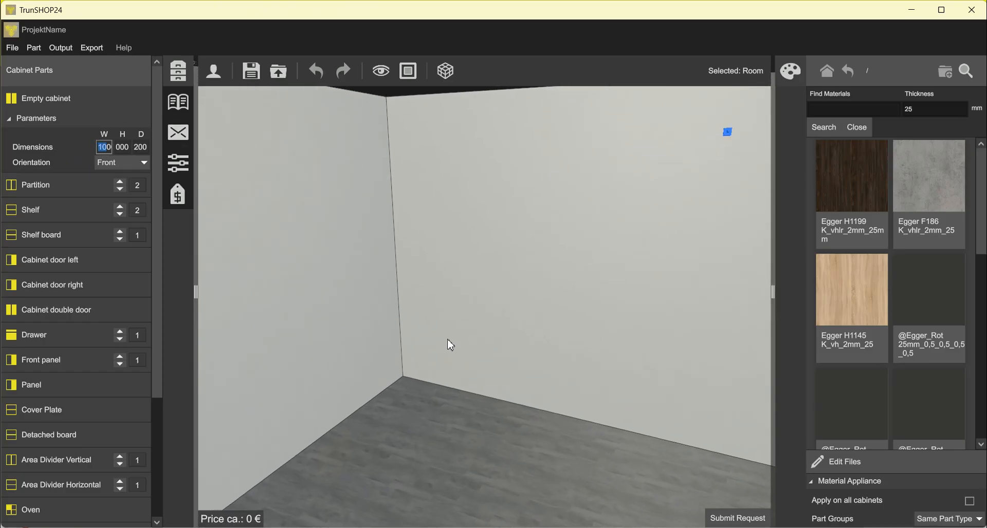
Set the empty cabinet's dimensions to 1000 mm wide, 750 mm high and 450 mm deep.
{"action": "left_click", "coordinate": [104, 150]}
{"action": "left_click_drag", "start_coordinate": [115, 148], "coordinate": [87, 147]}
{"action": "type", "text": "750"}
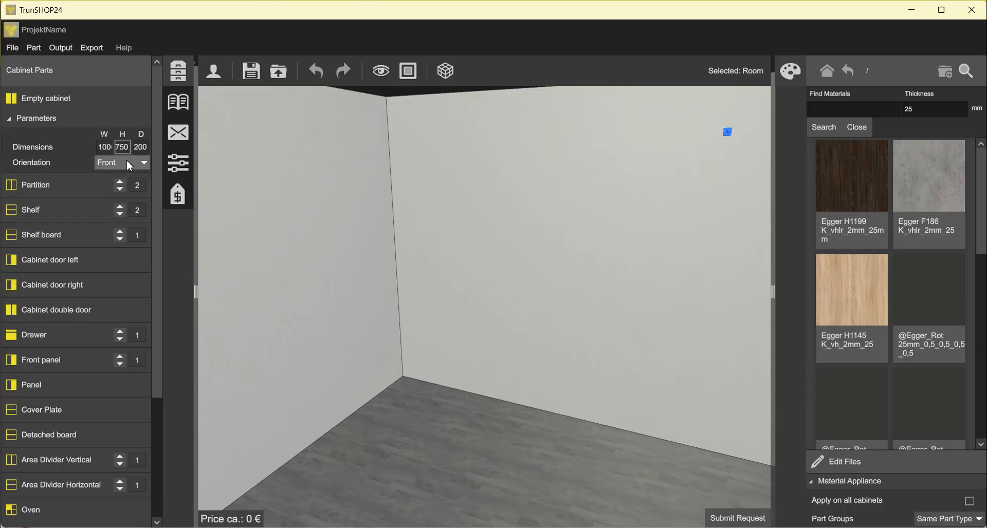
{"action": "left_click", "coordinate": [140, 148]}
{"action": "left_click_drag", "start_coordinate": [135, 144], "coordinate": [150, 138]}
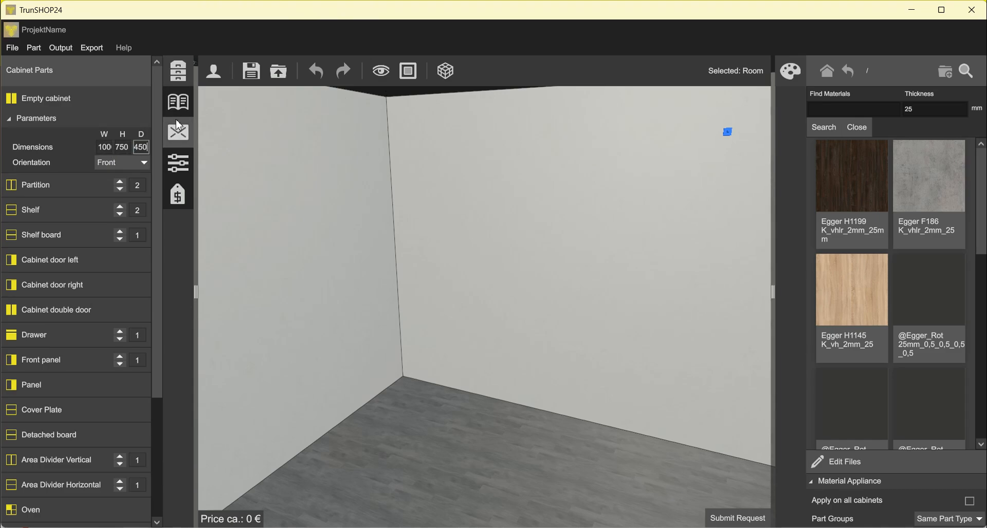
Place an empty cabinet on the floor in the room corner, against the left and back walls.
{"action": "left_click_drag", "start_coordinate": [32, 113], "coordinate": [620, 305]}
{"action": "left_click_drag", "start_coordinate": [645, 256], "coordinate": [317, 359]}
{"action": "right_click_drag", "start_coordinate": [317, 360], "coordinate": [397, 366]}
{"action": "middle_click_drag", "start_coordinate": [365, 320], "coordinate": [422, 342]}
{"action": "scroll", "coordinate": [453, 403], "scroll_direction": "up", "scroll_amount": 3}
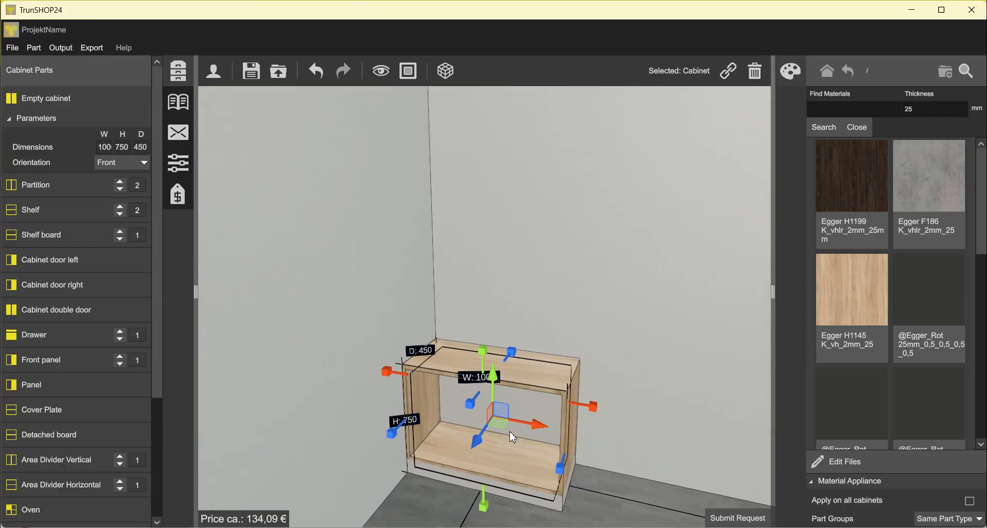
{"action": "middle_click_drag", "start_coordinate": [428, 512], "coordinate": [430, 443]}
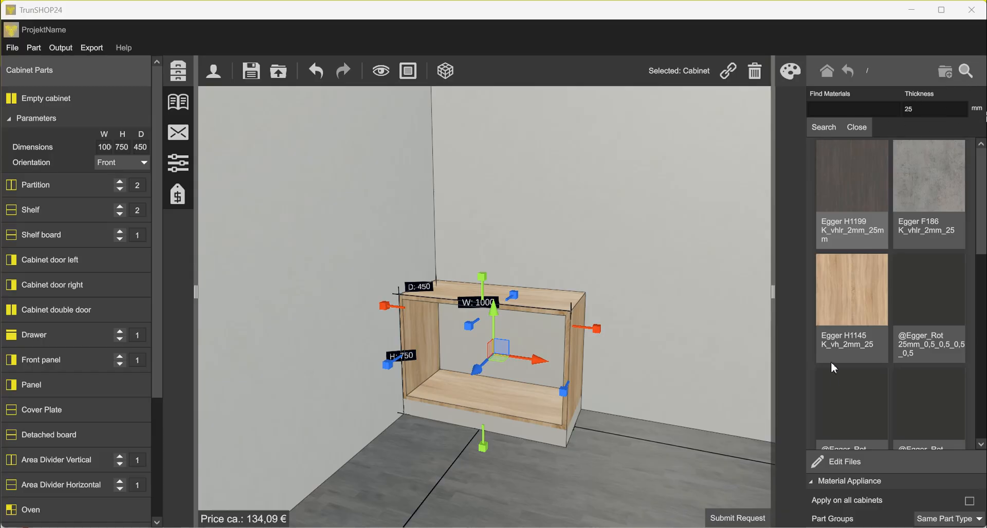
Apply the material Egger H1145 K_vh_2mm_25 to the cabinet's back panel and plinth.
{"action": "left_click_drag", "start_coordinate": [860, 298], "coordinate": [473, 360]}
{"action": "left_click_drag", "start_coordinate": [835, 287], "coordinate": [505, 433]}
{"action": "right_click_drag", "start_coordinate": [505, 432], "coordinate": [588, 407]}
{"action": "scroll", "coordinate": [438, 310], "scroll_direction": "up", "scroll_amount": 4}
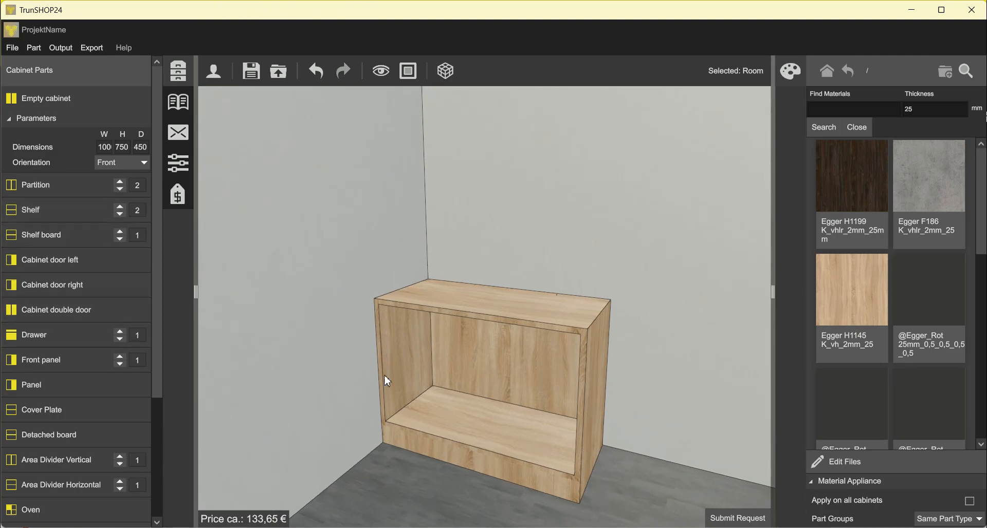
Set the shelf count to 1 and add the shelf inside the cabinet.
{"action": "left_click", "coordinate": [119, 214]}
{"action": "left_click_drag", "start_coordinate": [94, 211], "coordinate": [500, 406]}
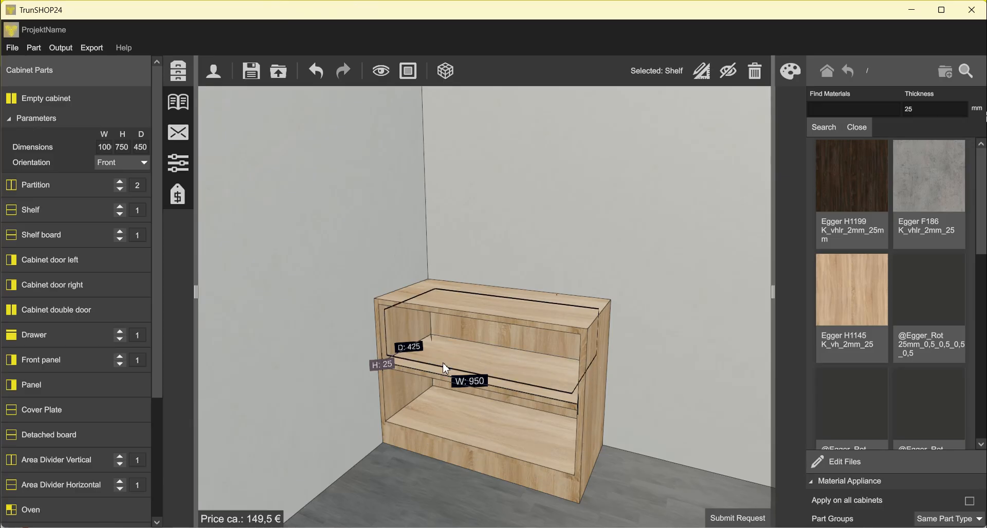
{"action": "right_click_drag", "start_coordinate": [514, 361], "coordinate": [535, 360]}
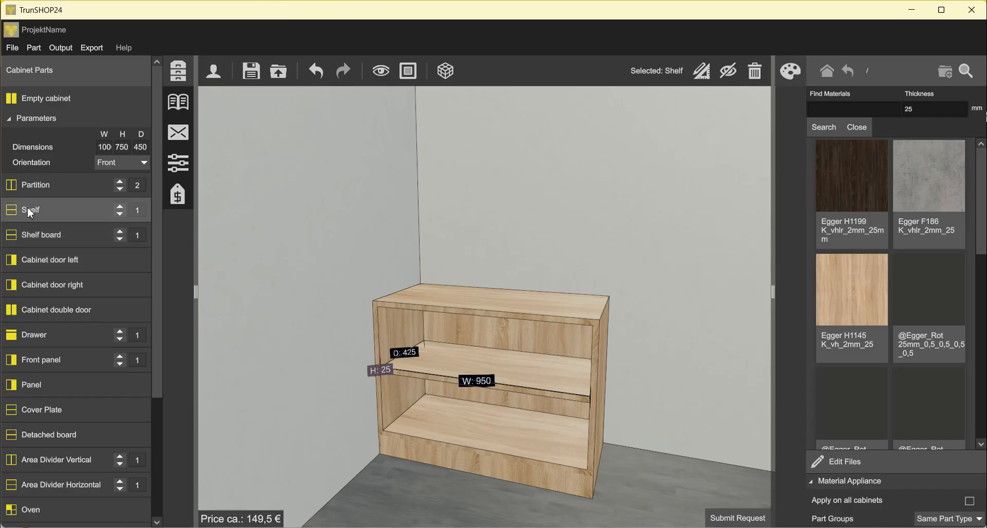
Add a drawer to the cabinet's lower compartment and a double door to the upper compartment.
{"action": "left_click_drag", "start_coordinate": [60, 333], "coordinate": [515, 419]}
{"action": "right_click_drag", "start_coordinate": [537, 470], "coordinate": [480, 338]}
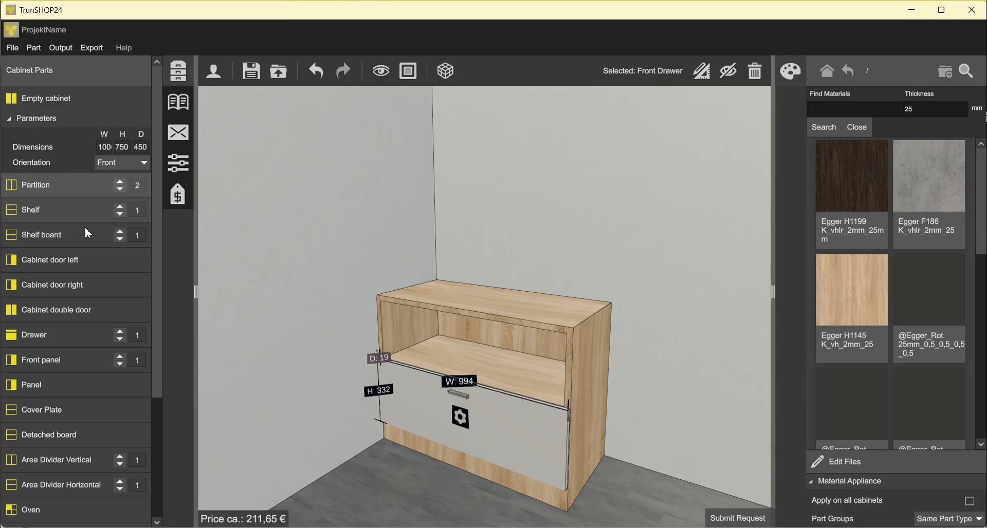
{"action": "left_click_drag", "start_coordinate": [62, 312], "coordinate": [459, 347]}
{"action": "left_click", "coordinate": [507, 385]}
{"action": "left_click", "coordinate": [507, 384]}
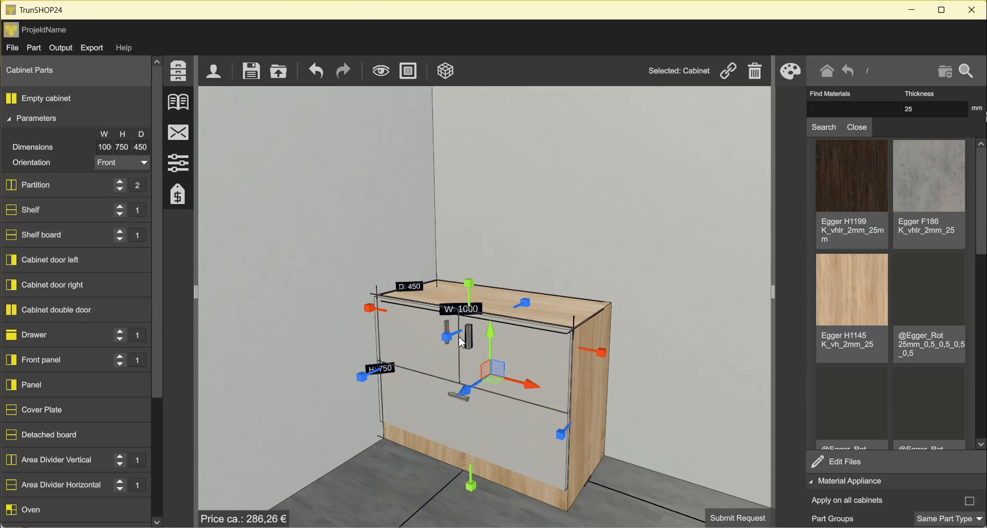
Set the cabinet's door handles to horizontal alignment at the doors' upper inner corners.
{"action": "right_click_drag", "start_coordinate": [405, 333], "coordinate": [447, 334]}
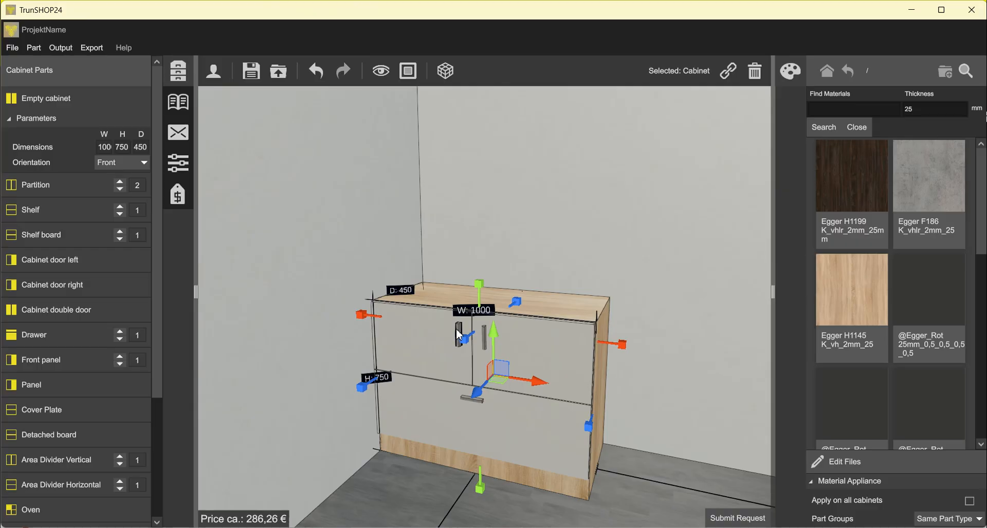
{"action": "left_click", "coordinate": [425, 374]}
{"action": "left_click", "coordinate": [421, 342]}
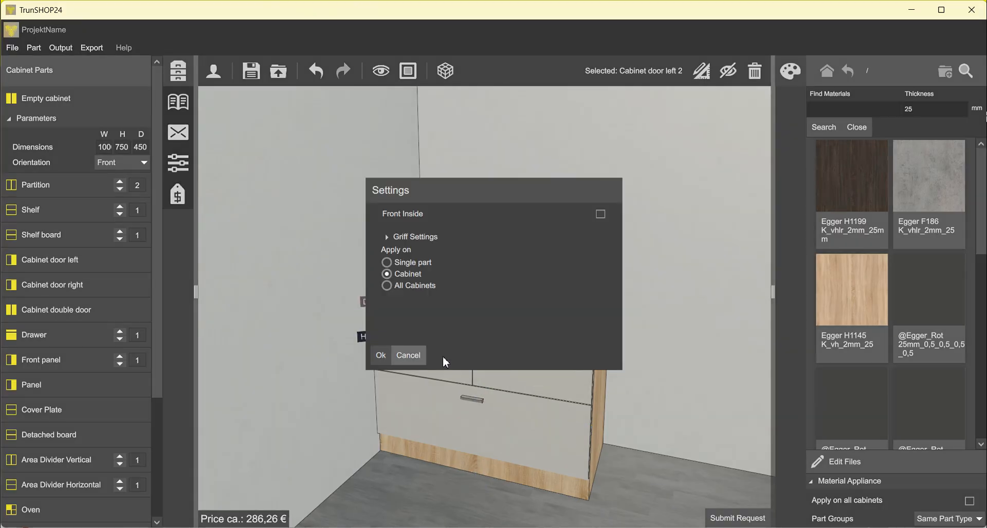
{"action": "left_click", "coordinate": [387, 236]}
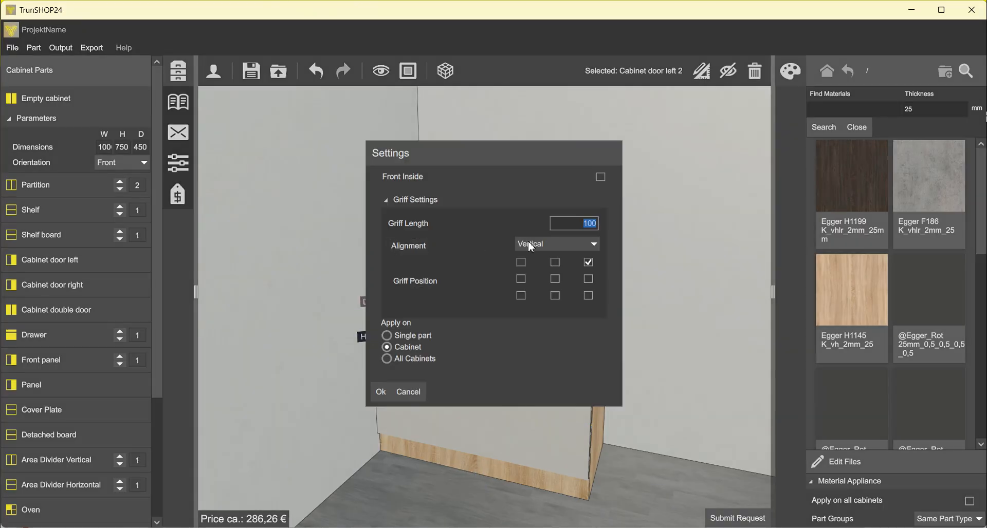
{"action": "left_click", "coordinate": [555, 262]}
{"action": "left_click", "coordinate": [588, 262]}
{"action": "left_click", "coordinate": [557, 245]}
{"action": "left_click", "coordinate": [534, 260]}
{"action": "left_click", "coordinate": [389, 392]}
{"action": "left_click", "coordinate": [627, 415]}
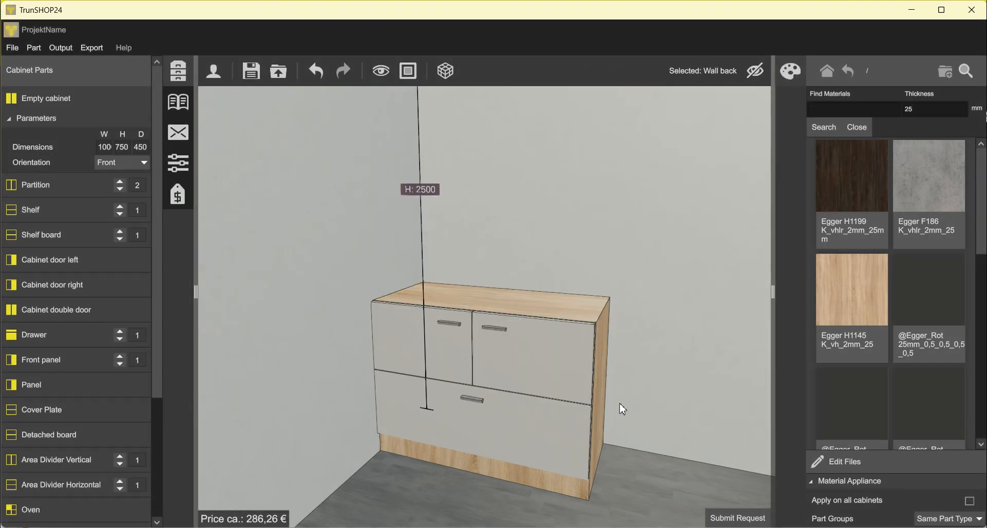
Add a cover plate on top of the cabinet.
{"action": "left_click_drag", "start_coordinate": [519, 252], "coordinate": [555, 276]}
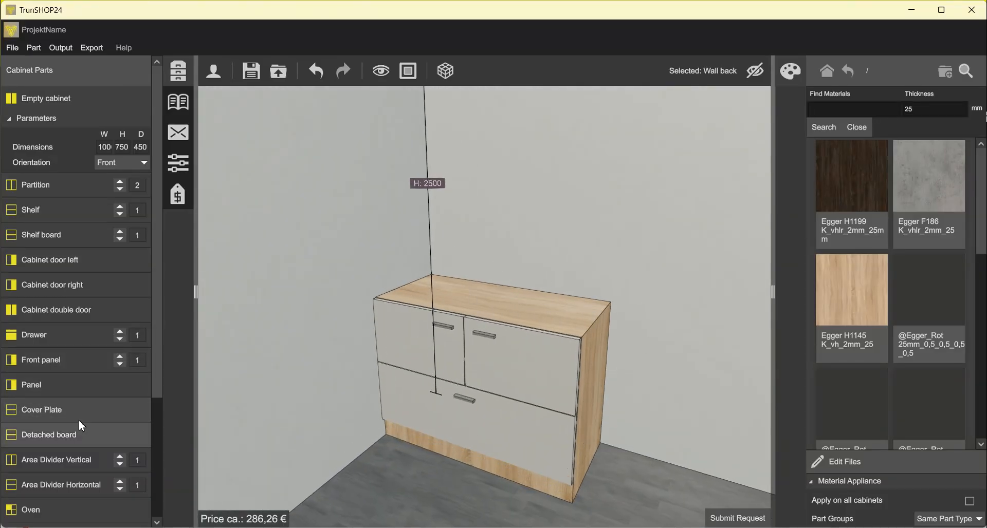
{"action": "left_click_drag", "start_coordinate": [41, 407], "coordinate": [492, 296]}
{"action": "left_click_drag", "start_coordinate": [593, 409], "coordinate": [578, 409]}
{"action": "scroll", "coordinate": [379, 359], "scroll_direction": "up", "scroll_amount": 6}
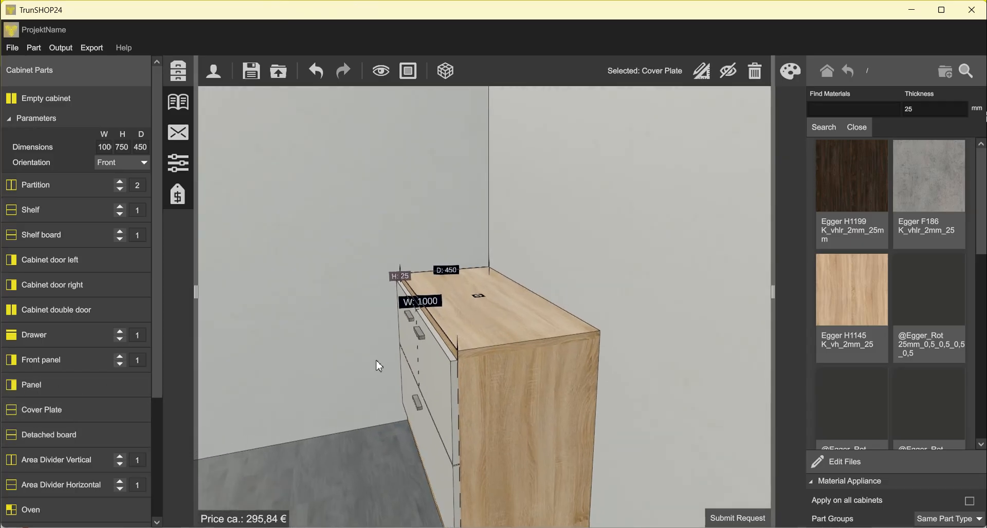
Set the cover plate's front overhang to 50 mm.
{"action": "scroll", "coordinate": [481, 349], "scroll_direction": "down", "scroll_amount": 5}
{"action": "scroll", "coordinate": [455, 370], "scroll_direction": "up", "scroll_amount": 5}
{"action": "right_click_drag", "start_coordinate": [321, 387], "coordinate": [362, 375]}
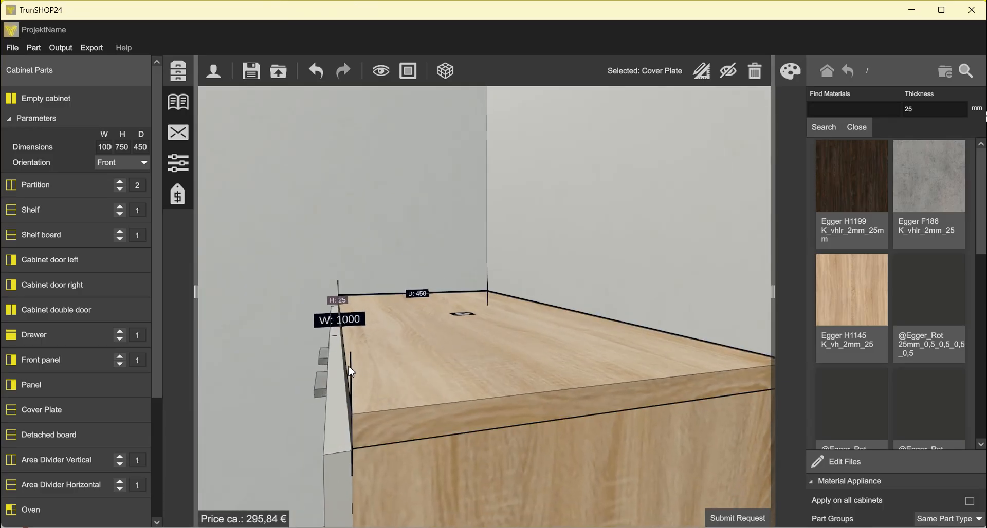
{"action": "right_click_drag", "start_coordinate": [310, 365], "coordinate": [411, 224]}
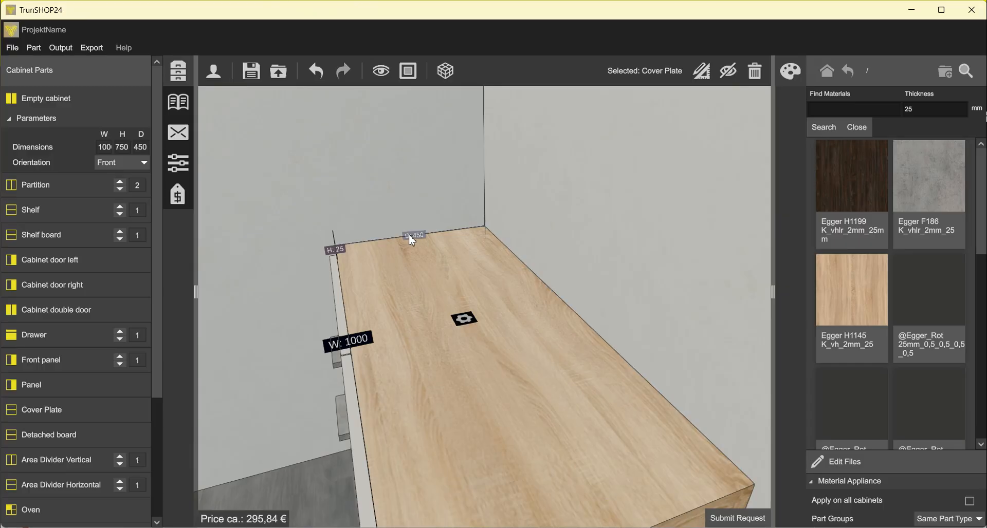
{"action": "left_click", "coordinate": [414, 240]}
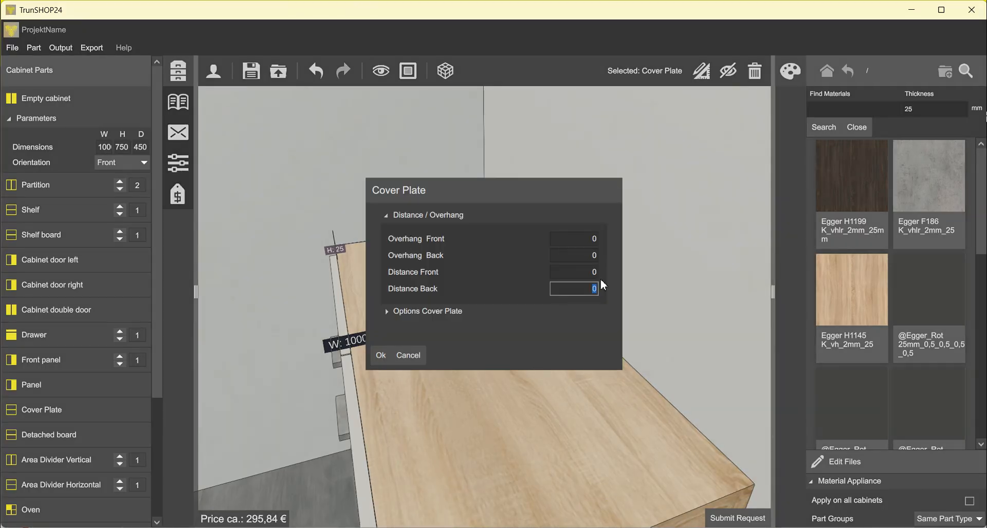
{"action": "left_click", "coordinate": [590, 239]}
{"action": "type", "text": "50"}
{"action": "left_click", "coordinate": [383, 355]}
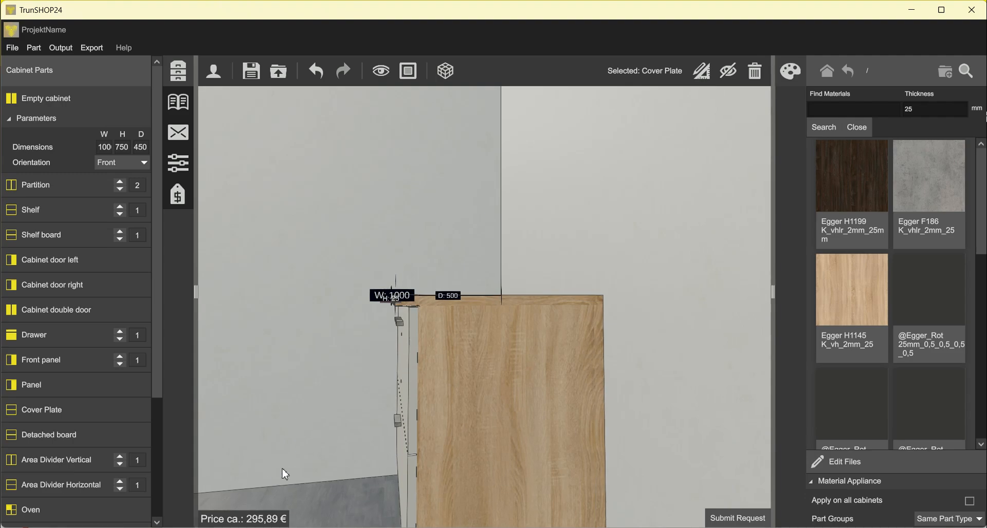
{"action": "left_click", "coordinate": [334, 433]}
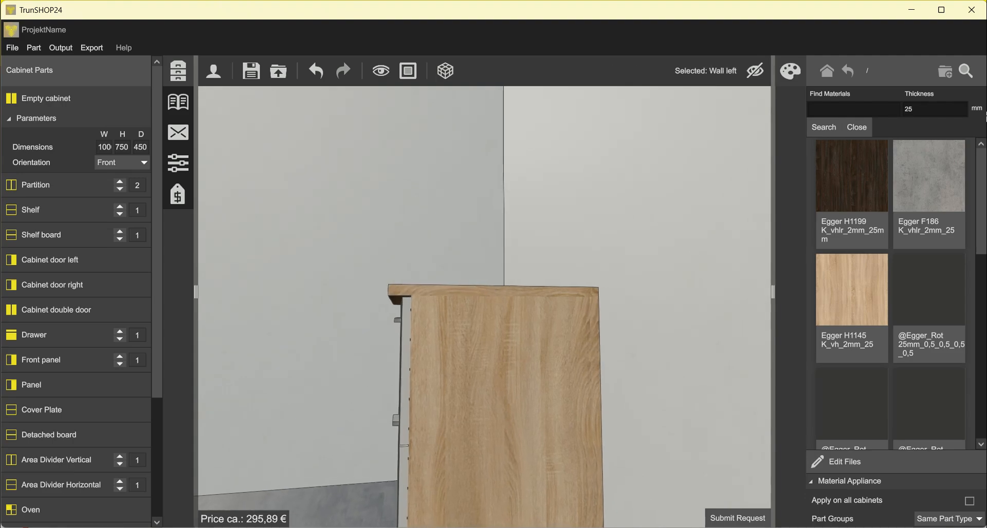
Examine the base cabinet and its overhanging cover plate from several angles.
{"action": "left_click_drag", "start_coordinate": [423, 282], "coordinate": [408, 282]}
{"action": "mouse_move", "coordinate": [381, 314]}
{"action": "left_mouse_down"}
{"action": "mouse_move", "coordinate": [404, 325]}
{"action": "mouse_move", "coordinate": [387, 298]}
{"action": "mouse_move", "coordinate": [362, 311]}
{"action": "mouse_move", "coordinate": [377, 326]}
{"action": "left_mouse_up"}
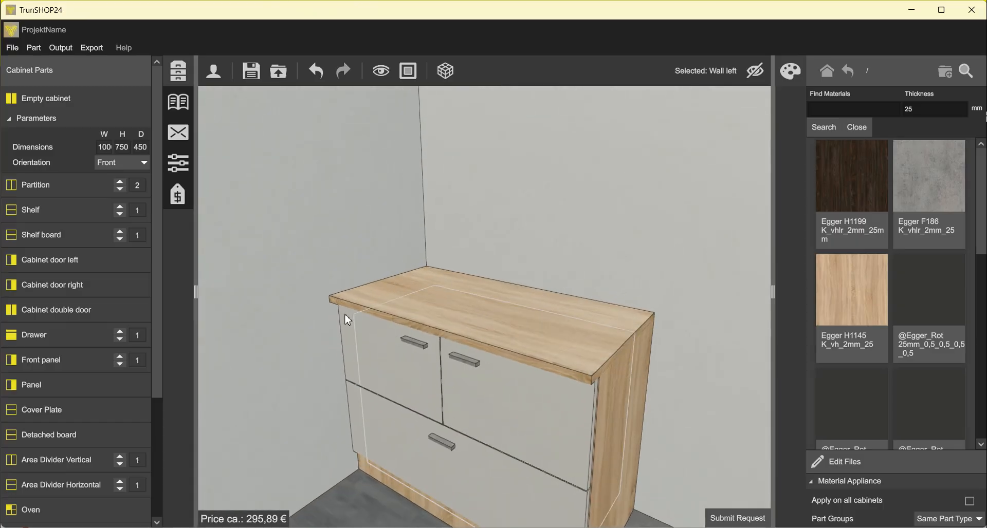
{"action": "scroll", "coordinate": [463, 309], "scroll_direction": "down", "scroll_amount": 4}
{"action": "scroll", "coordinate": [456, 312], "scroll_direction": "down", "scroll_amount": 3}
{"action": "middle_click_drag", "start_coordinate": [527, 163], "coordinate": [517, 198]}
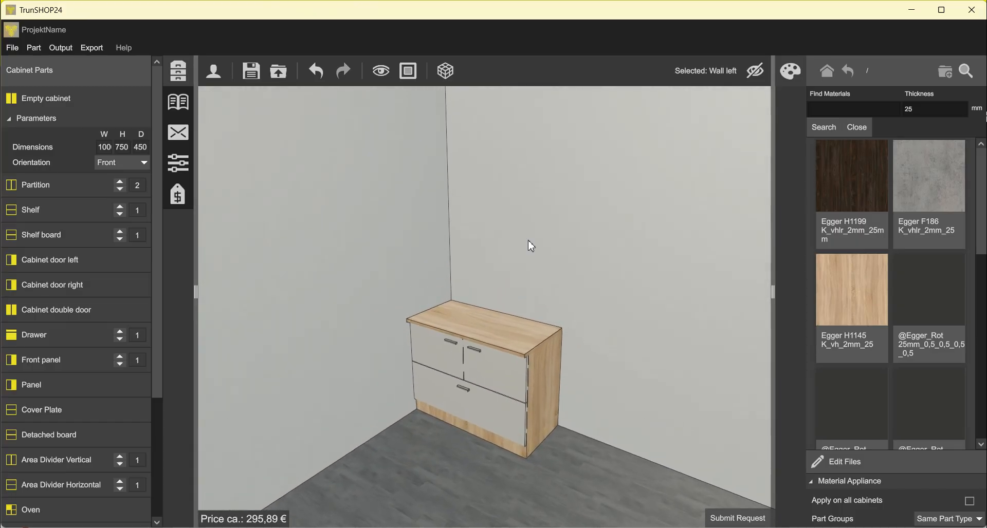
{"action": "scroll", "coordinate": [536, 365], "scroll_direction": "up", "scroll_amount": 4}
{"action": "left_click_drag", "start_coordinate": [530, 412], "coordinate": [548, 361]}
{"action": "scroll", "coordinate": [542, 344], "scroll_direction": "down", "scroll_amount": 2}
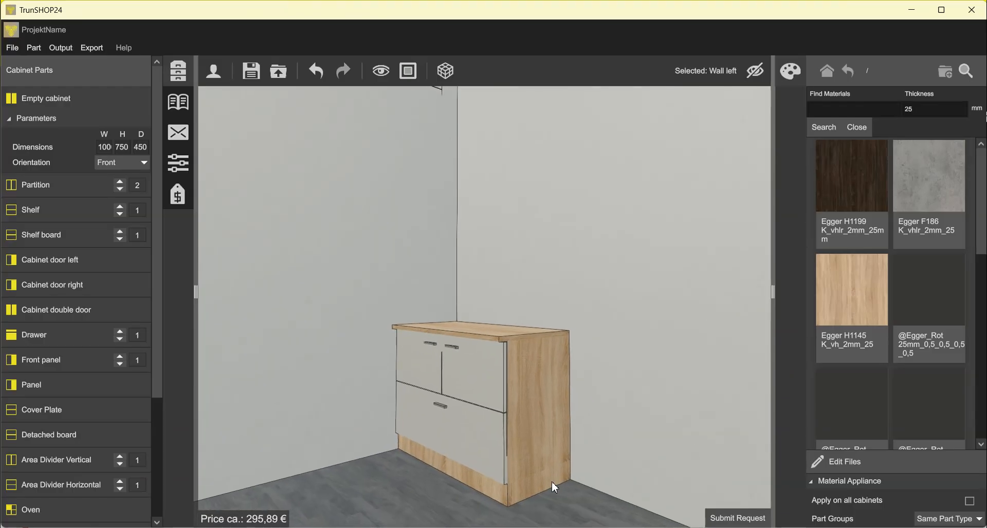
{"action": "left_click_drag", "start_coordinate": [505, 322], "coordinate": [439, 256]}
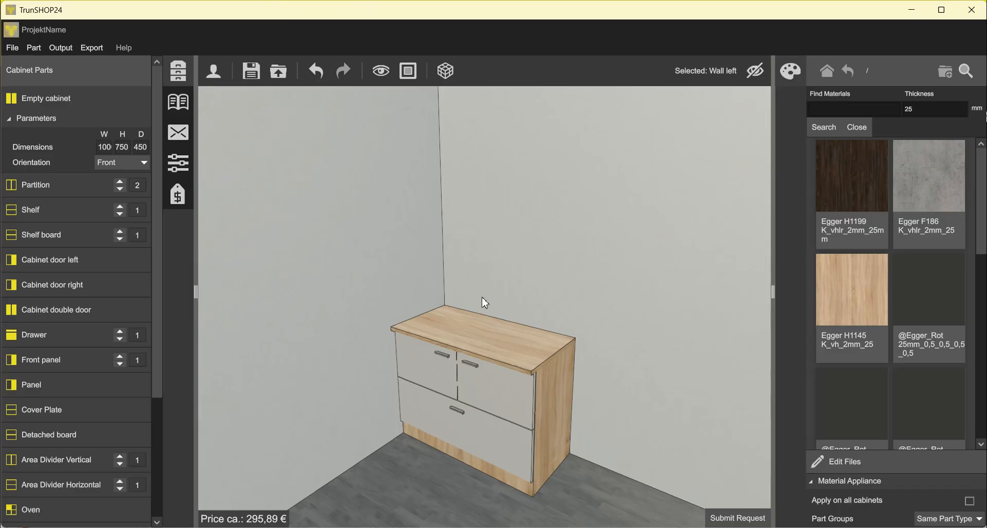
Place an empty cabinet 1000 mm wide, 1000 mm high and 200 mm deep on the wall above the base cabinet.
{"action": "mouse_move", "coordinate": [458, 418]}
{"action": "right_mouse_down"}
{"action": "mouse_move", "coordinate": [506, 383]}
{"action": "mouse_move", "coordinate": [462, 378]}
{"action": "mouse_move", "coordinate": [496, 409]}
{"action": "mouse_move", "coordinate": [456, 419]}
{"action": "right_mouse_up"}
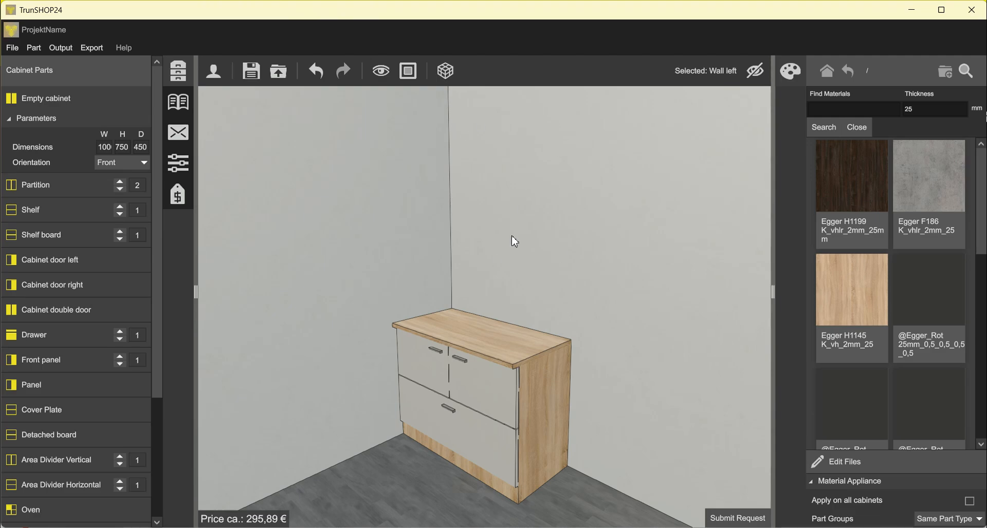
{"action": "scroll", "coordinate": [521, 205], "scroll_direction": "down", "scroll_amount": 2}
{"action": "right_click_drag", "start_coordinate": [489, 242], "coordinate": [281, 176]}
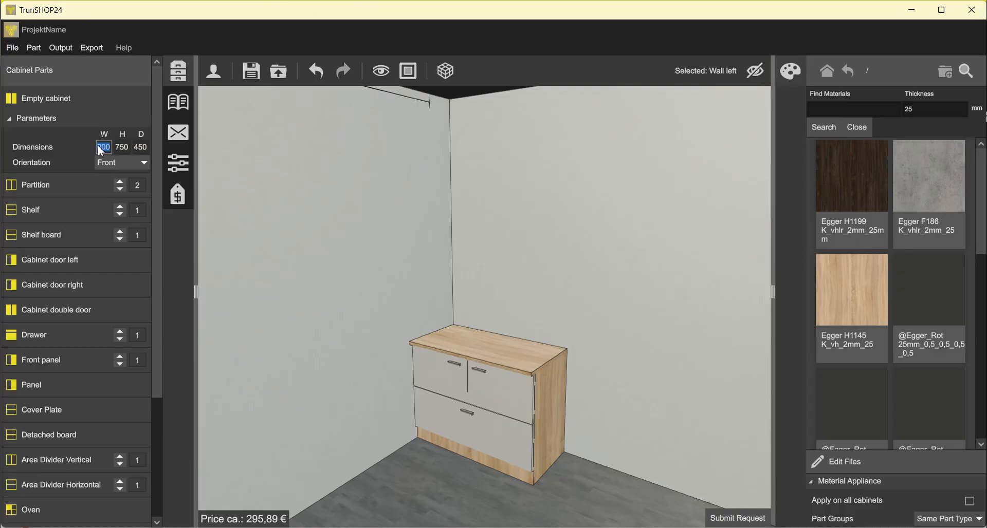
{"action": "left_click", "coordinate": [119, 147]}
{"action": "type", "text": "00"}
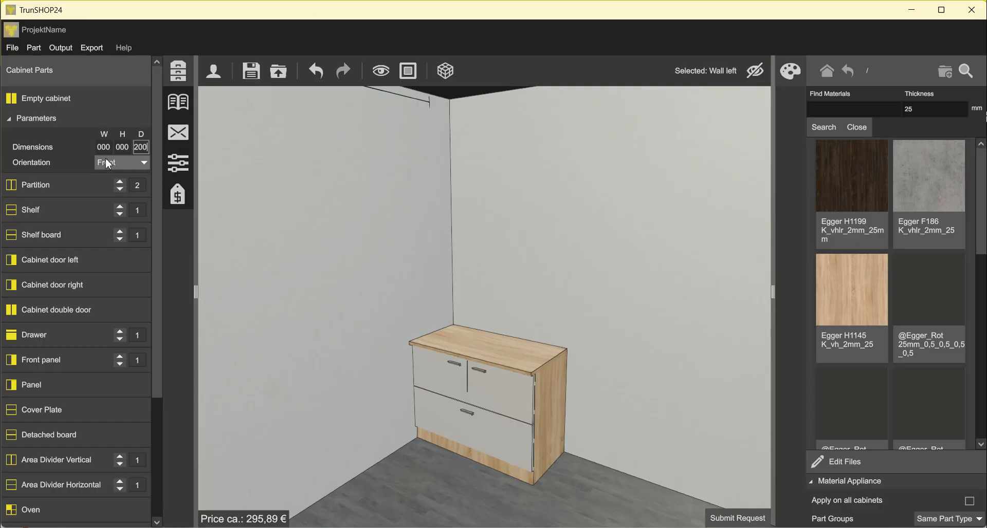
{"action": "left_click_drag", "start_coordinate": [54, 102], "coordinate": [531, 302]}
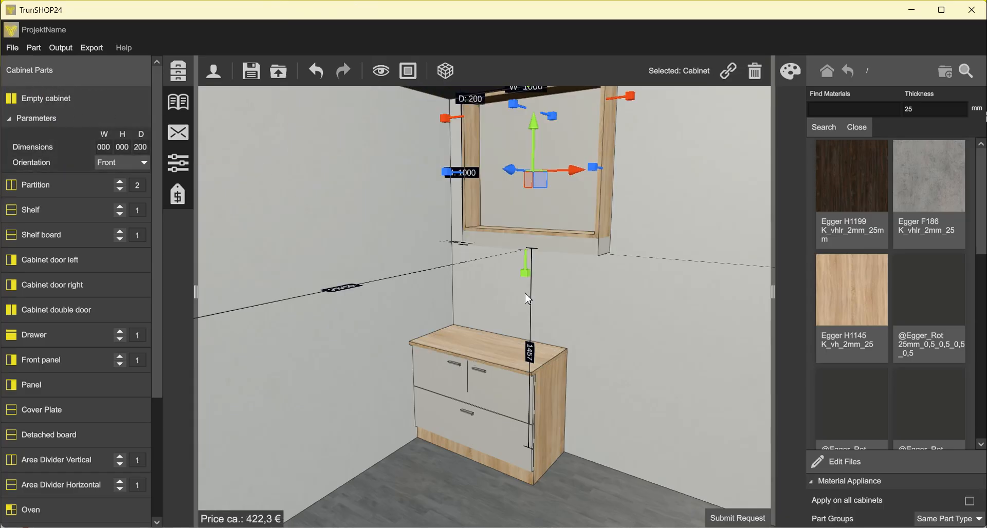
Delete the wall cabinet's plinth.
{"action": "left_click", "coordinate": [583, 259]}
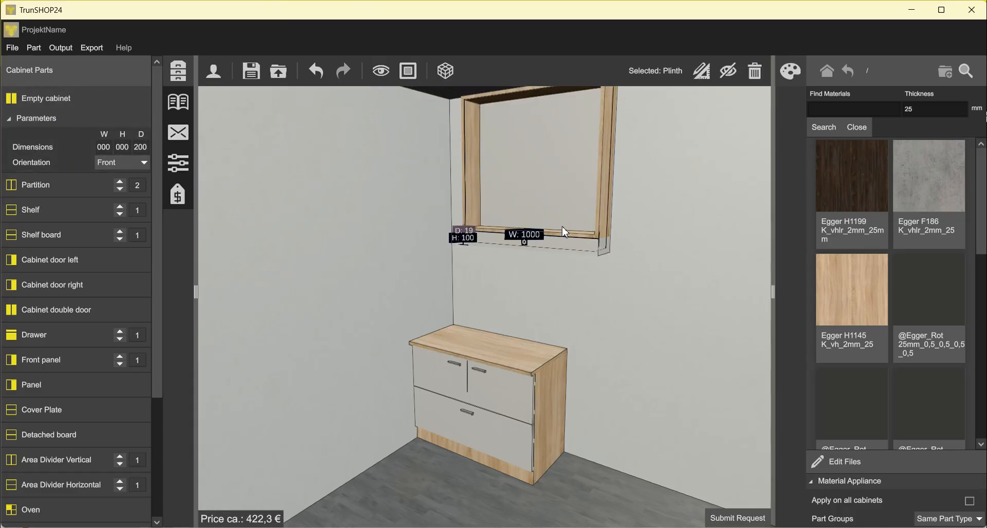
{"action": "key", "text": "Delete"}
{"action": "middle_click_drag", "start_coordinate": [486, 198], "coordinate": [513, 216]}
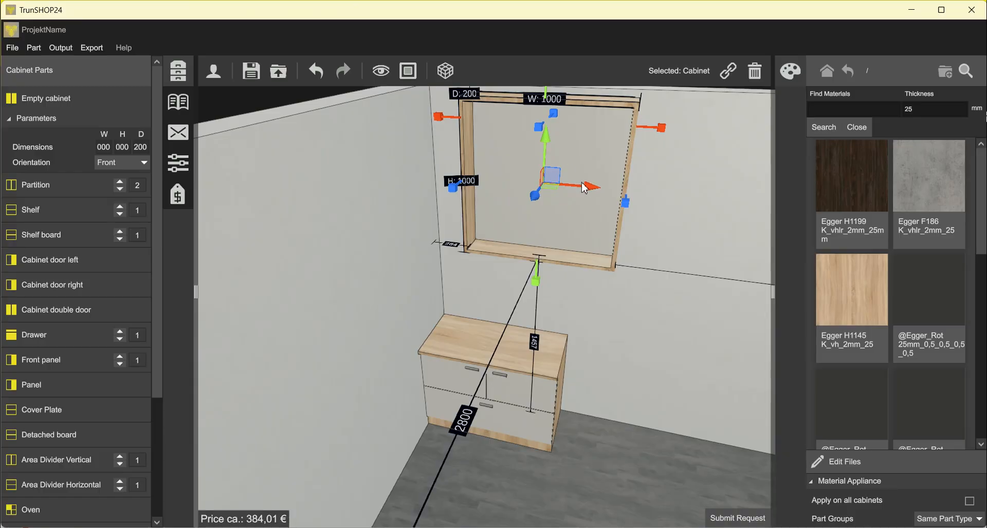
Set the wall cabinet's distance above the floor to 1000 mm.
{"action": "scroll", "coordinate": [519, 382], "scroll_direction": "up", "scroll_amount": 5}
{"action": "middle_click_drag", "start_coordinate": [511, 385], "coordinate": [529, 401]}
{"action": "left_click", "coordinate": [504, 390]}
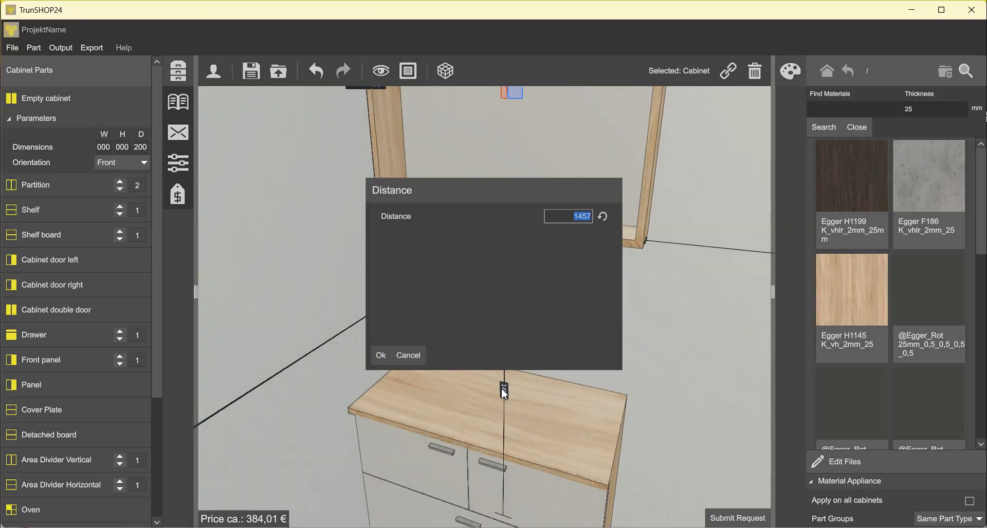
{"action": "type", "text": "1000"}
{"action": "left_click", "coordinate": [384, 356]}
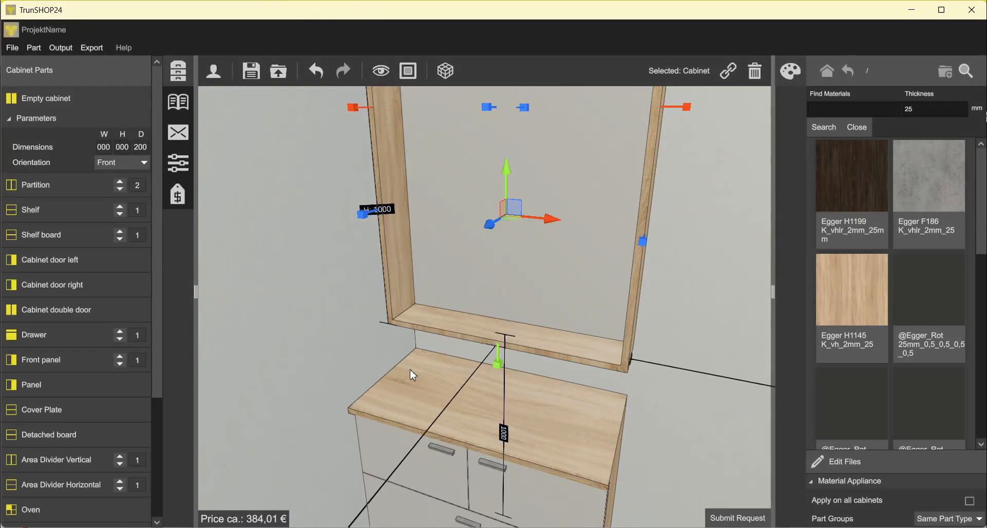
Divide the wall cabinet into three compartments with two vertical partitions.
{"action": "middle_click_drag", "start_coordinate": [462, 411], "coordinate": [432, 443]}
{"action": "middle_click_drag", "start_coordinate": [298, 157], "coordinate": [394, 161]}
{"action": "scroll", "coordinate": [625, 214], "scroll_direction": "up", "scroll_amount": 5}
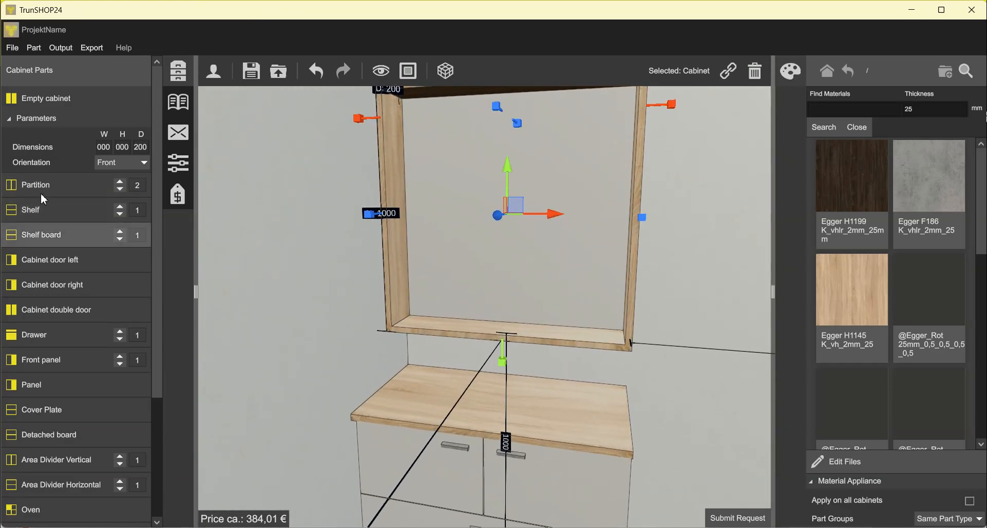
{"action": "left_click_drag", "start_coordinate": [77, 194], "coordinate": [459, 213]}
Apply the Egger H1145 K_vh_2mm_25 wood material to the wall cabinet's back panel.
{"action": "right_click_drag", "start_coordinate": [460, 214], "coordinate": [440, 371]}
{"action": "scroll", "coordinate": [440, 371], "scroll_direction": "down", "scroll_amount": 5}
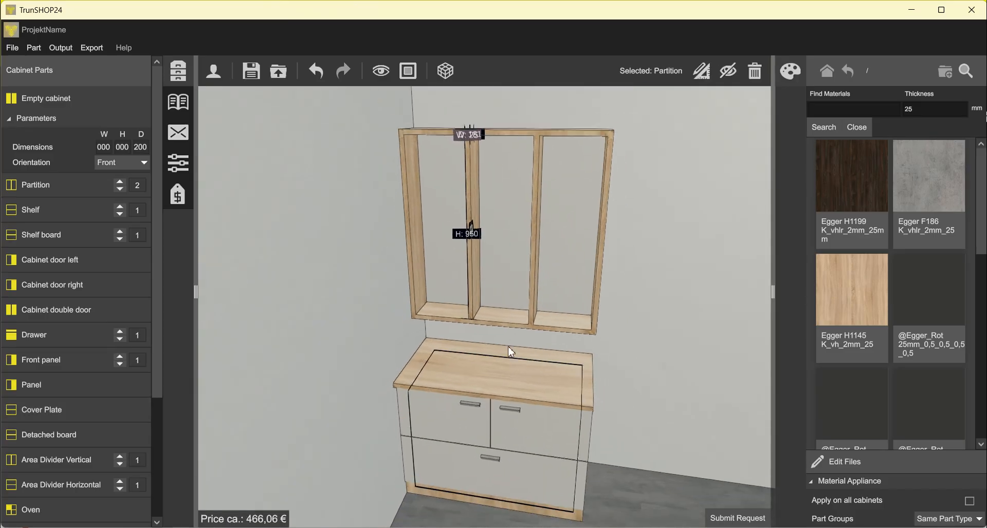
{"action": "scroll", "coordinate": [477, 235], "scroll_direction": "up", "scroll_amount": 5}
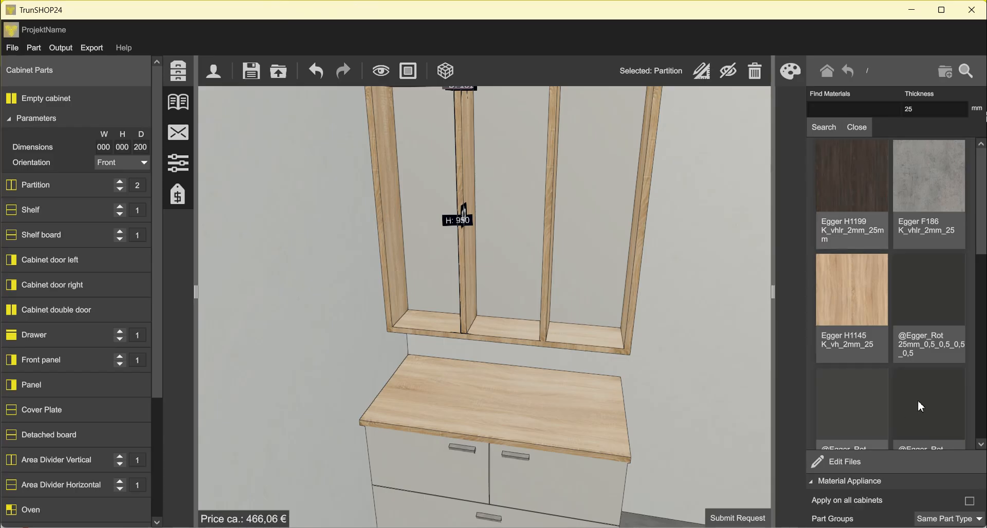
{"action": "left_click_drag", "start_coordinate": [833, 298], "coordinate": [520, 319]}
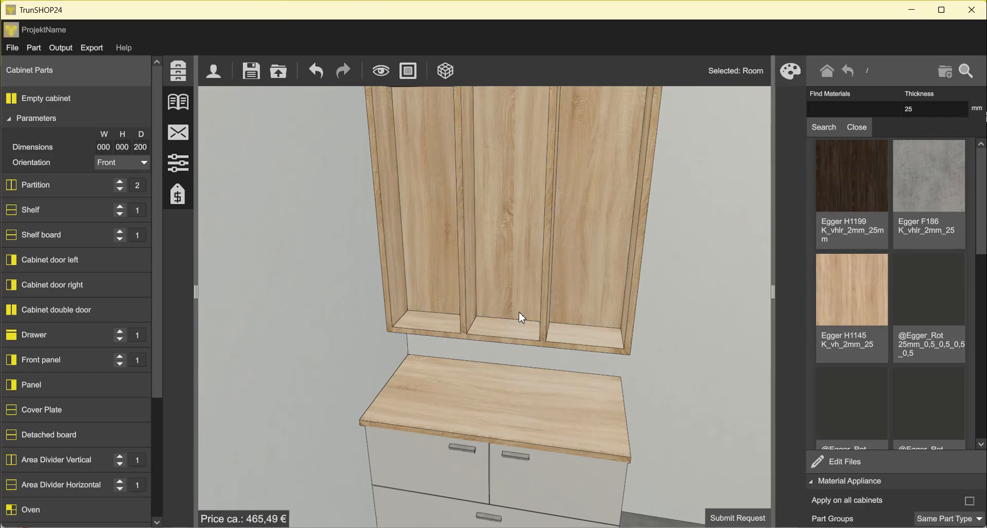
Set the width of the wall cabinet's middle compartment to 600 mm.
{"action": "scroll", "coordinate": [535, 368], "scroll_direction": "down", "scroll_amount": 3}
{"action": "right_click_drag", "start_coordinate": [544, 134], "coordinate": [609, 282]}
{"action": "scroll", "coordinate": [460, 221], "scroll_direction": "up", "scroll_amount": 3}
{"action": "right_click_drag", "start_coordinate": [457, 220], "coordinate": [469, 181]}
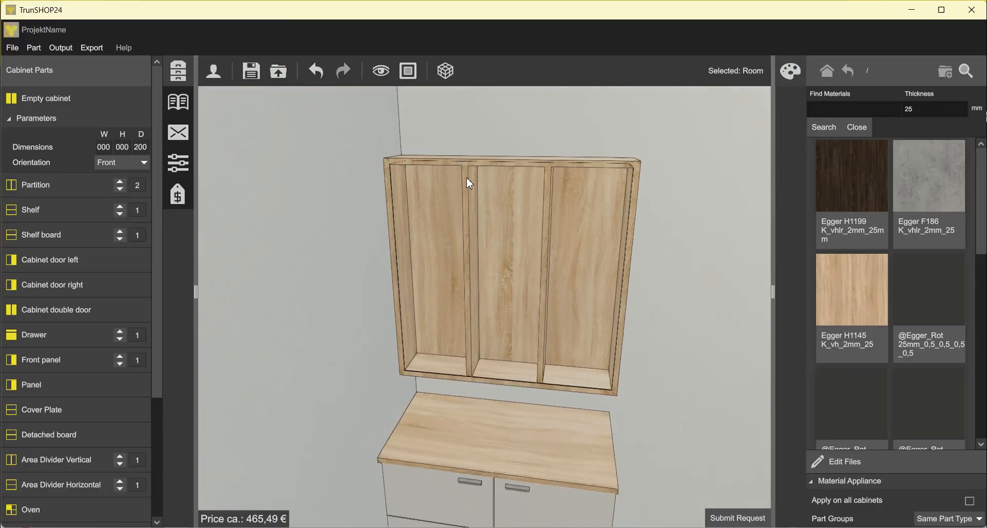
{"action": "left_click", "coordinate": [501, 211]}
{"action": "left_click", "coordinate": [513, 186]}
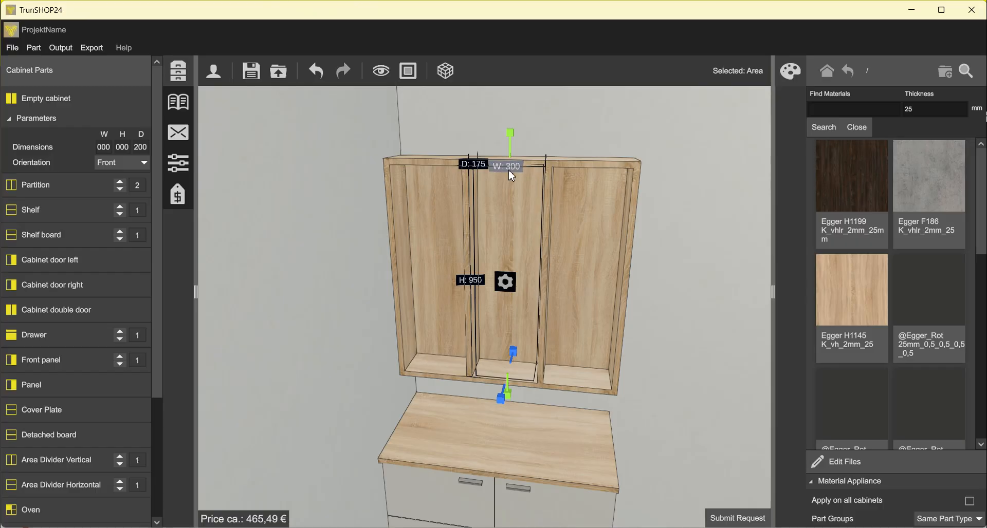
{"action": "left_click", "coordinate": [508, 171]}
{"action": "type", "text": "600"}
{"action": "left_click", "coordinate": [381, 375]}
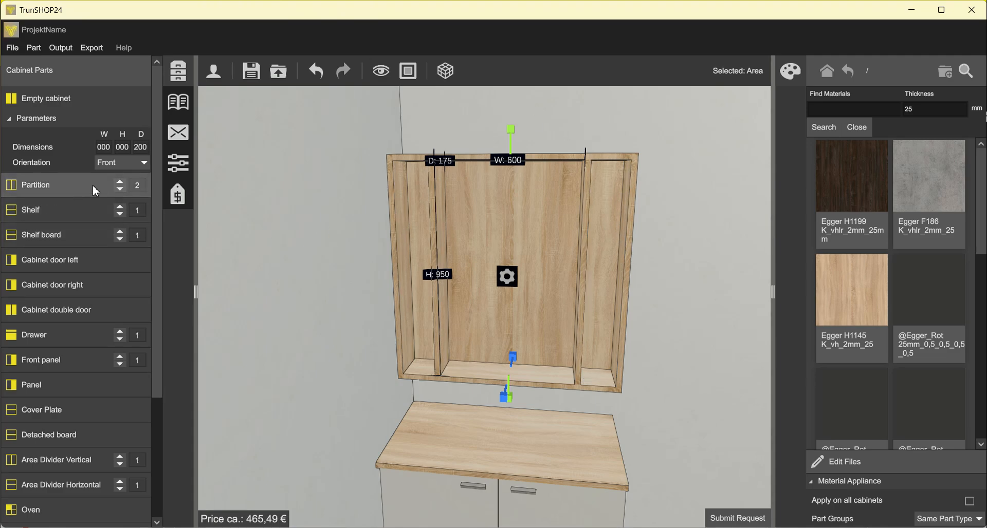
Add three shelves to each outer compartment of the wall cabinet and two shelves to the middle compartment.
{"action": "left_click_drag", "start_coordinate": [120, 210], "coordinate": [402, 272]}
{"action": "left_click_drag", "start_coordinate": [44, 215], "coordinate": [611, 228]}
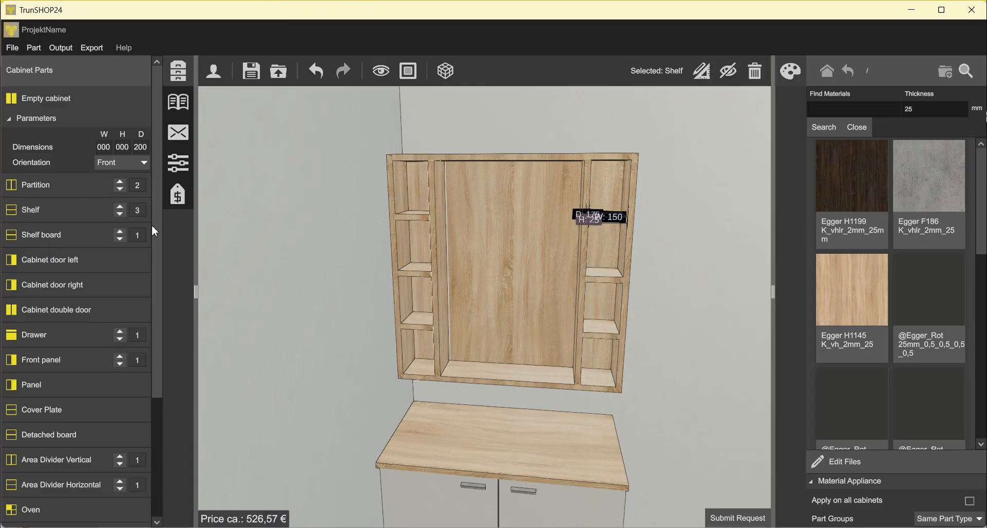
{"action": "left_click", "coordinate": [120, 213]}
{"action": "left_click_drag", "start_coordinate": [49, 212], "coordinate": [536, 340]}
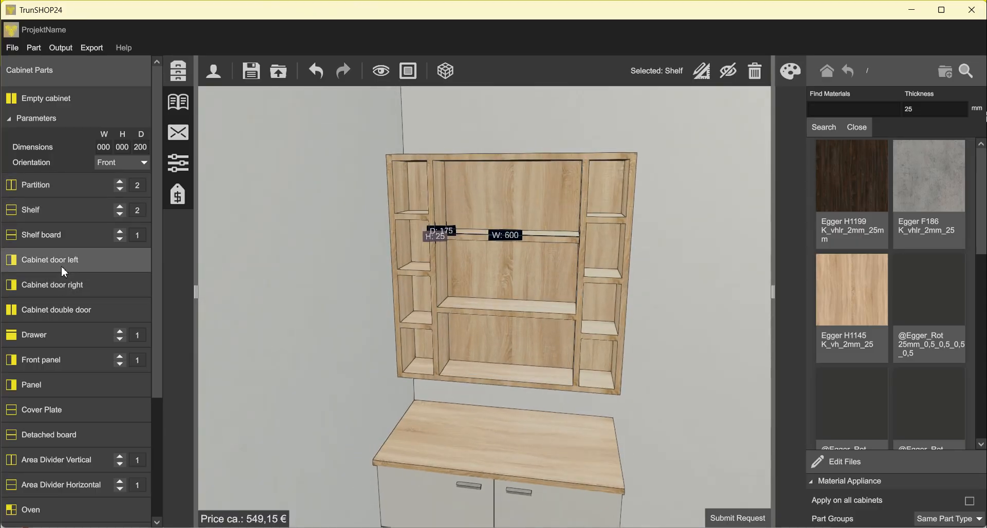
Fit a left cabinet door over the whole middle compartment of the wall cabinet and delete its handle.
{"action": "left_click_drag", "start_coordinate": [57, 261], "coordinate": [510, 237]}
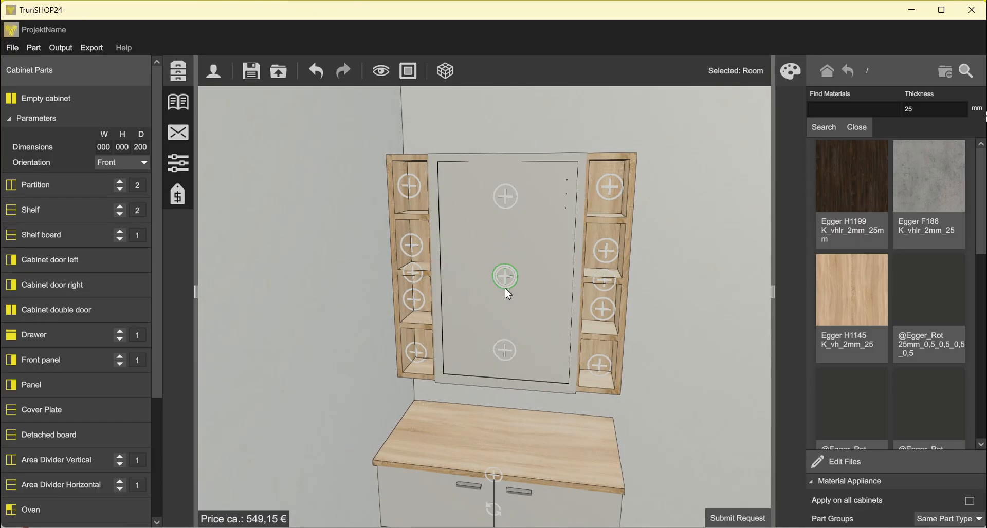
{"action": "left_click_drag", "start_coordinate": [506, 277], "coordinate": [507, 278]}
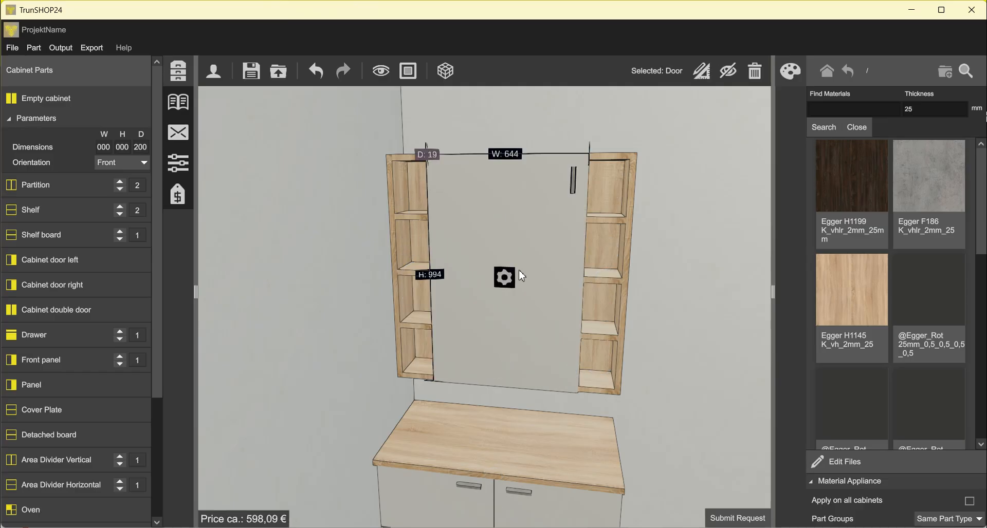
{"action": "left_click", "coordinate": [577, 194]}
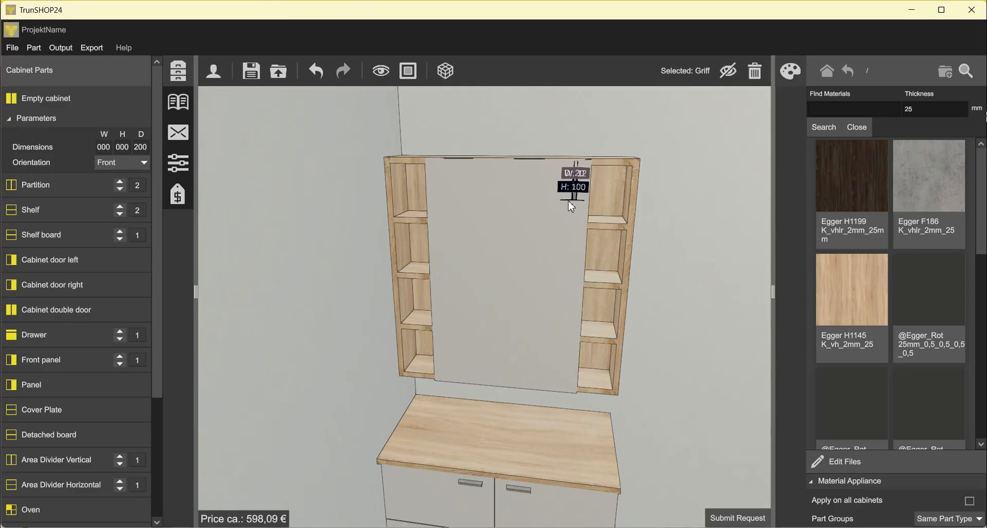
{"action": "key", "text": "Delete"}
Examine the finished wall cabinet above the base cabinet from several angles.
{"action": "right_click_drag", "start_coordinate": [648, 226], "coordinate": [630, 231]}
{"action": "left_click", "coordinate": [630, 231]}
{"action": "scroll", "coordinate": [582, 231], "scroll_direction": "down", "scroll_amount": 3}
{"action": "scroll", "coordinate": [581, 239], "scroll_direction": "down", "scroll_amount": 2}
{"action": "right_click_drag", "start_coordinate": [569, 310], "coordinate": [590, 371]}
{"action": "right_click_drag", "start_coordinate": [540, 272], "coordinate": [420, 268]}
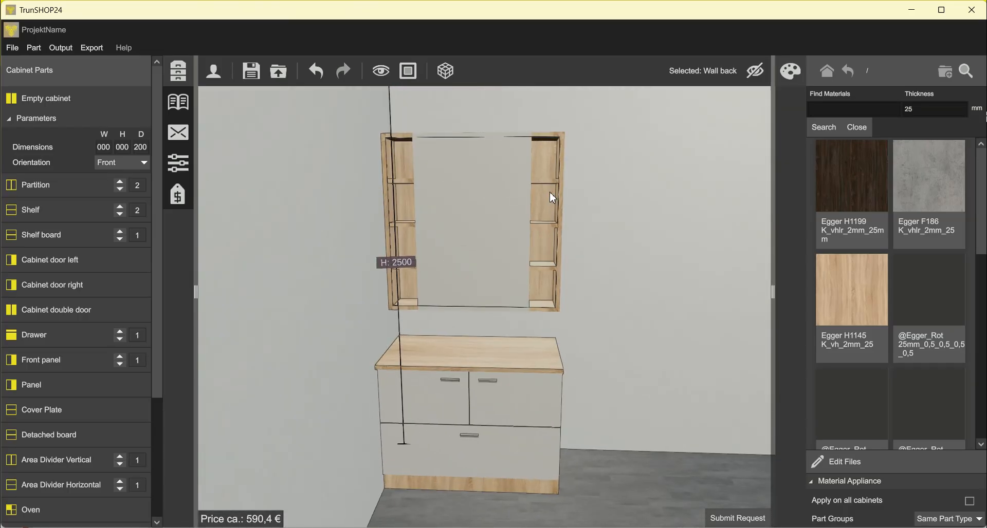
{"action": "right_click_drag", "start_coordinate": [573, 219], "coordinate": [557, 222]}
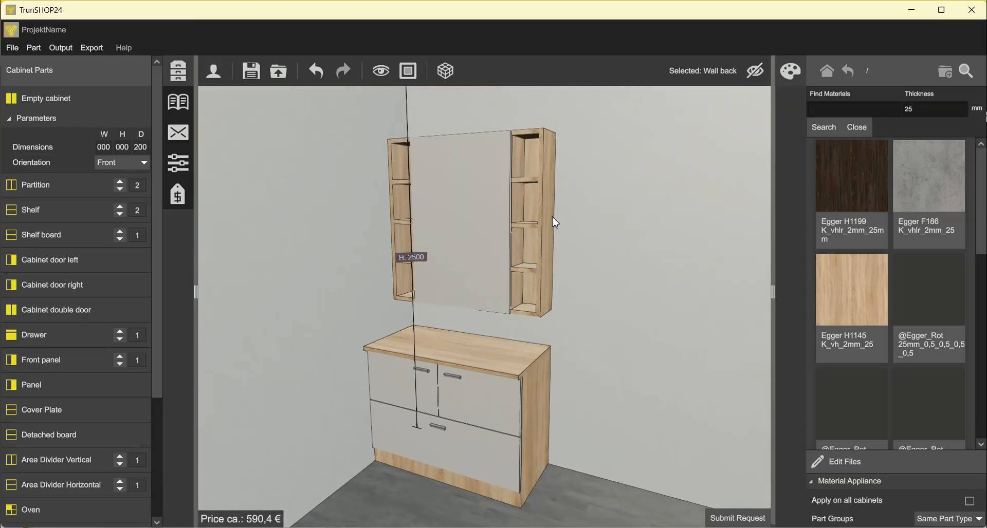